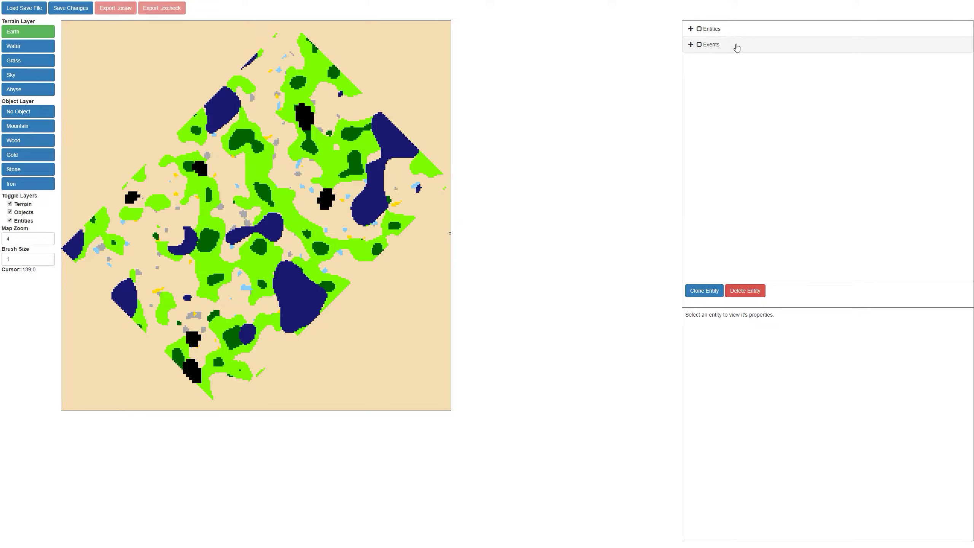
# Expand the Events list and look over event 1's properties
pyautogui.click(690, 46)
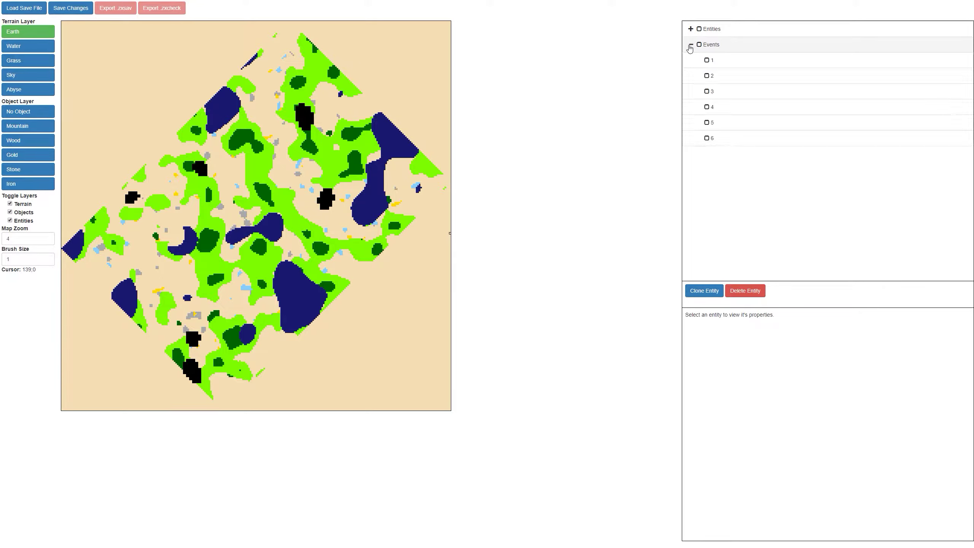
pyautogui.click(737, 63)
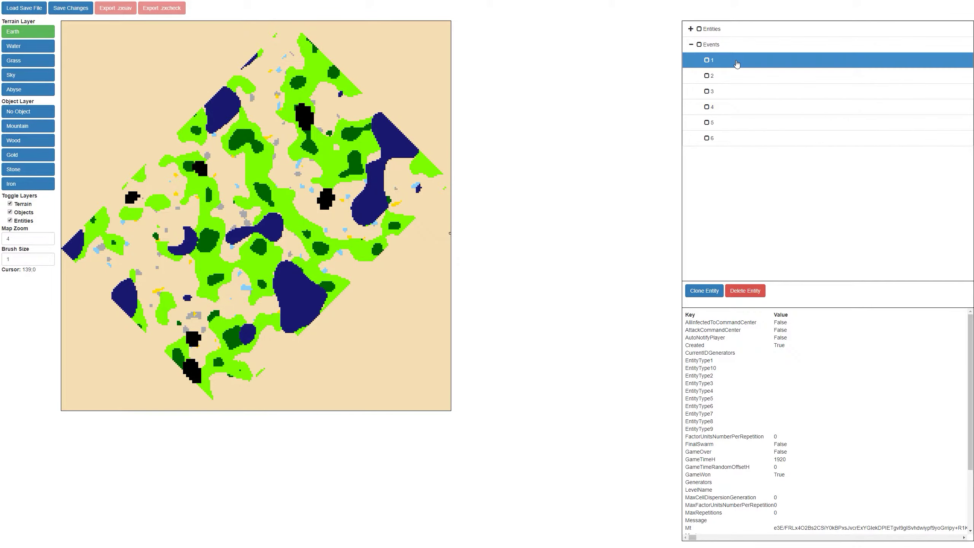
pyautogui.scroll(-3, 798, 398)
pyautogui.scroll(3, 805, 398)
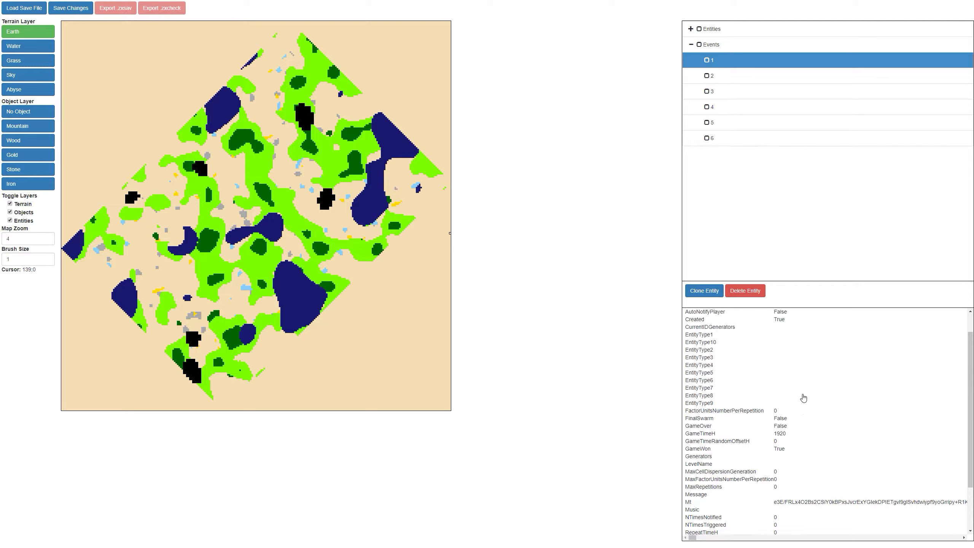
# Show event 2's Key/Value table and begin editing its EntityType4 zombie count
pyautogui.click(750, 76)
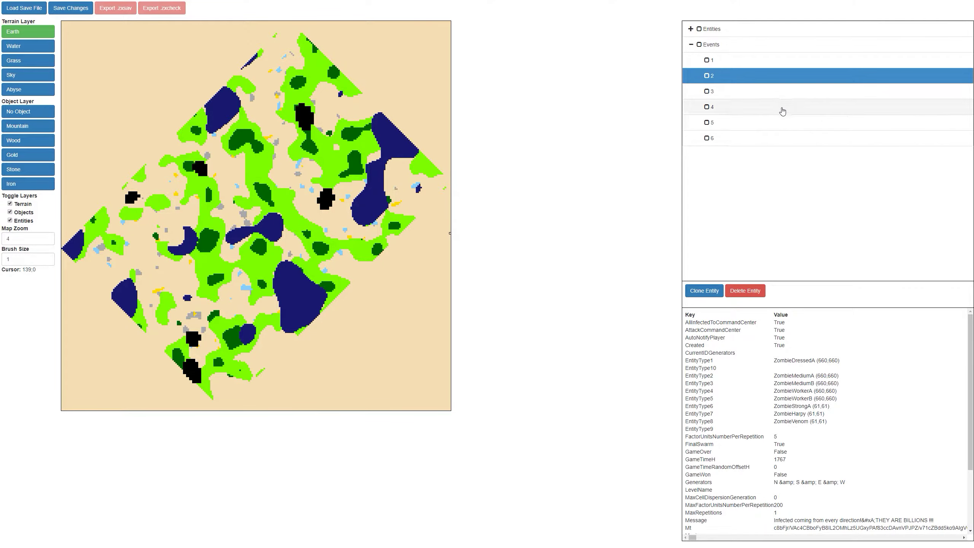
pyautogui.scroll(-1, 788, 376)
pyautogui.scroll(-1, 788, 376)
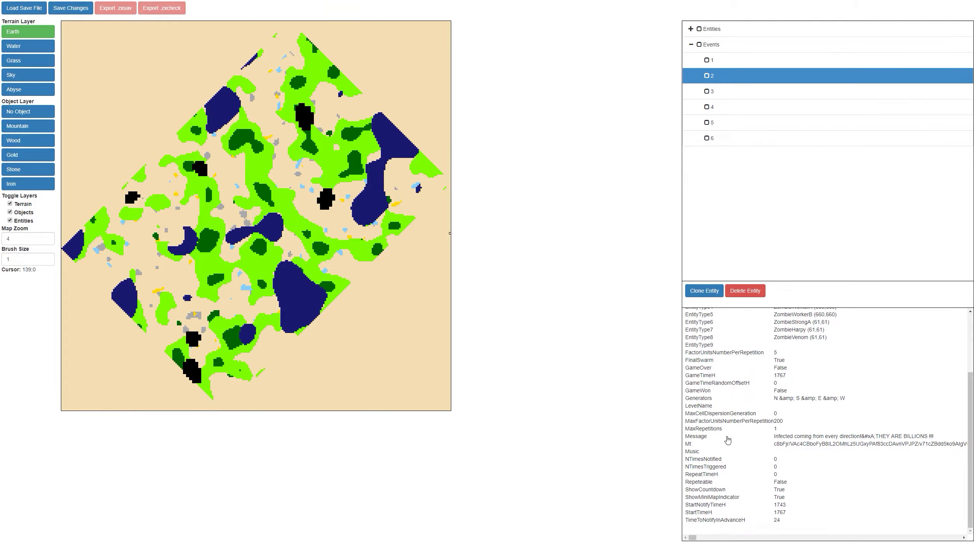
pyautogui.scroll(2, 801, 407)
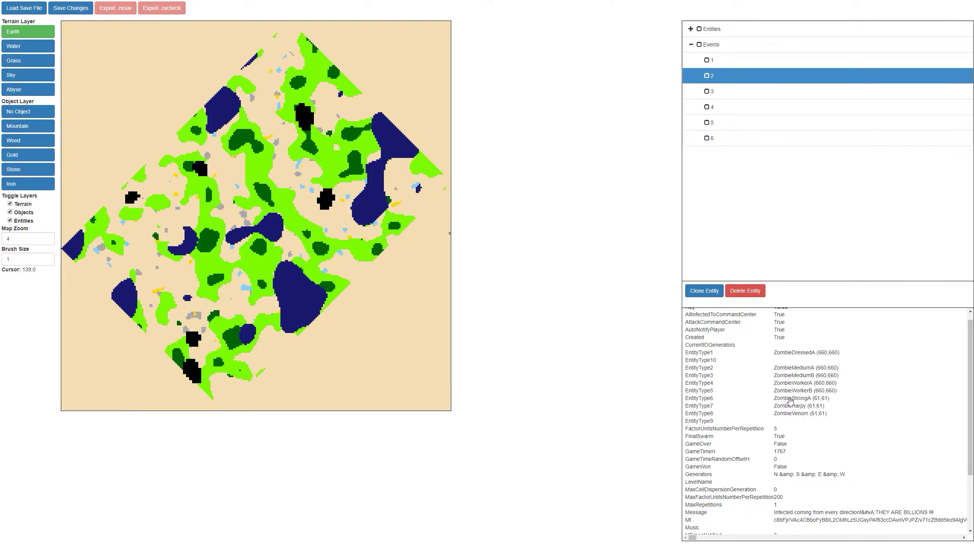
pyautogui.click(821, 385)
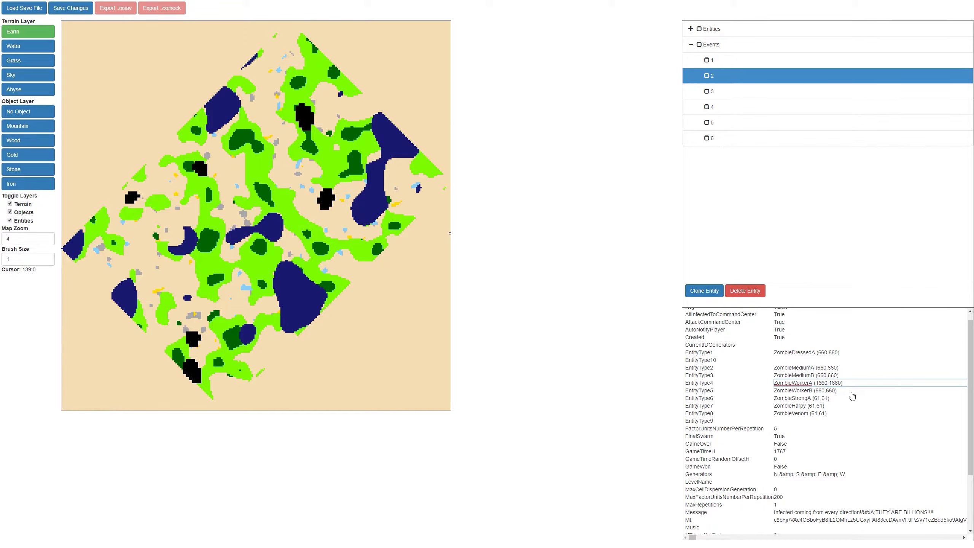
# Confirm event 2's EntityType4 as ZombieWorkerA 1660,1660, then view event 3's properties
pyautogui.press('Tab')
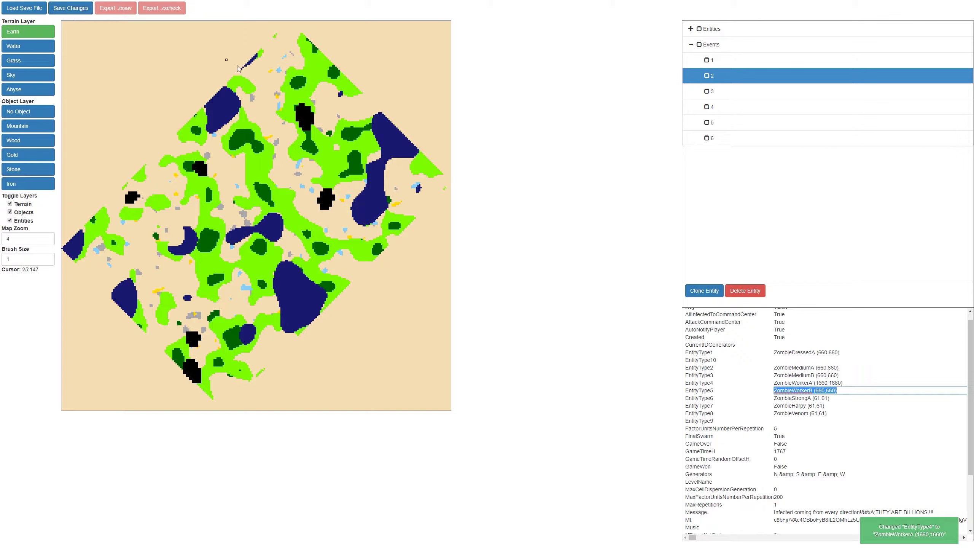
pyautogui.scroll(-2, 767, 353)
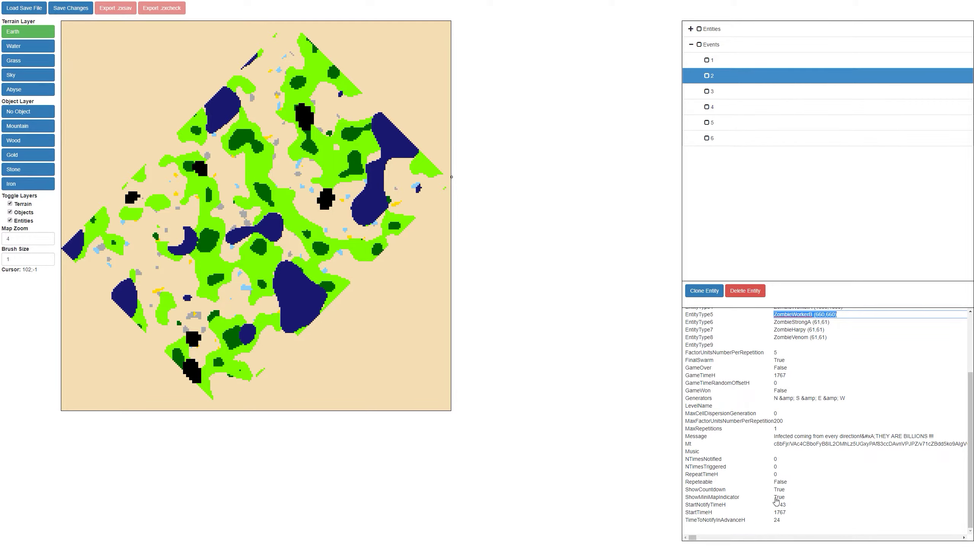
pyautogui.scroll(1, 774, 499)
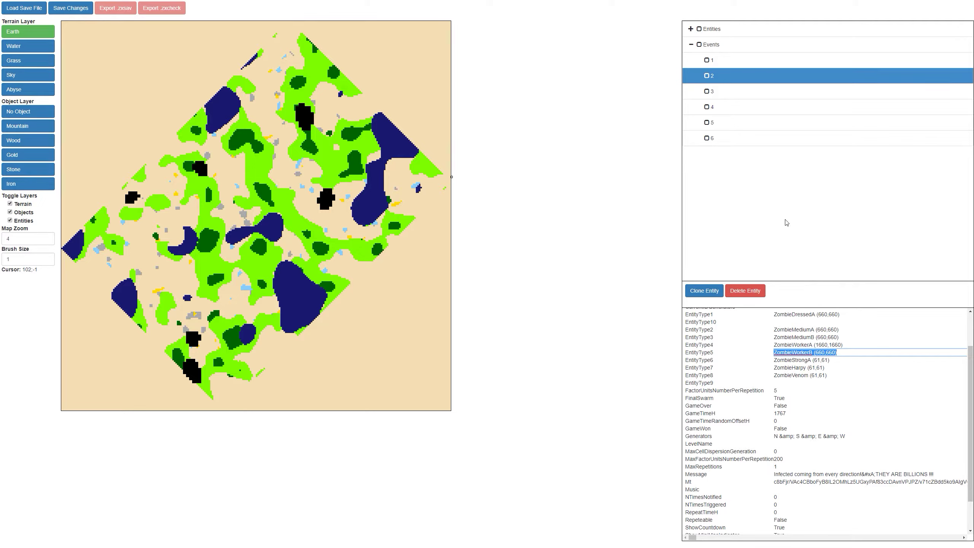
pyautogui.click(746, 94)
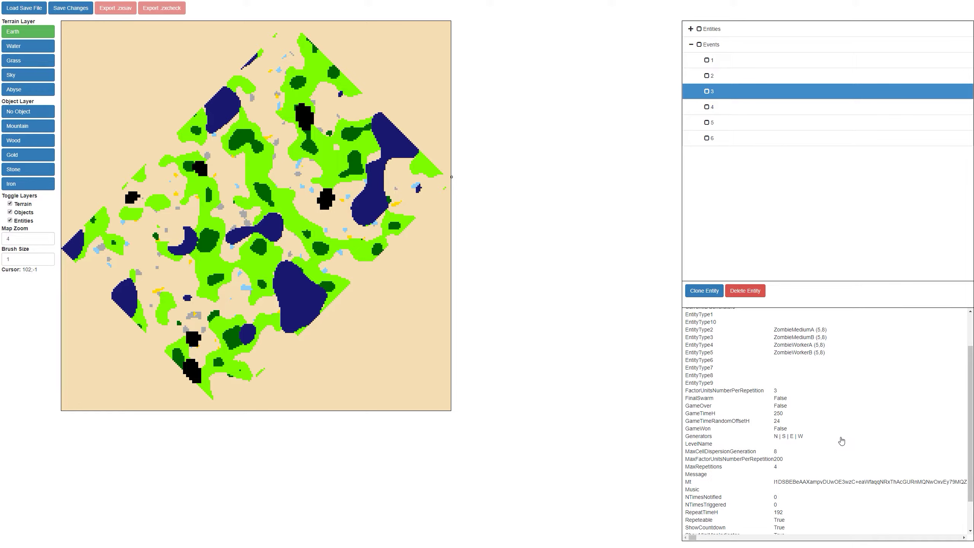
pyautogui.scroll(-2, 803, 438)
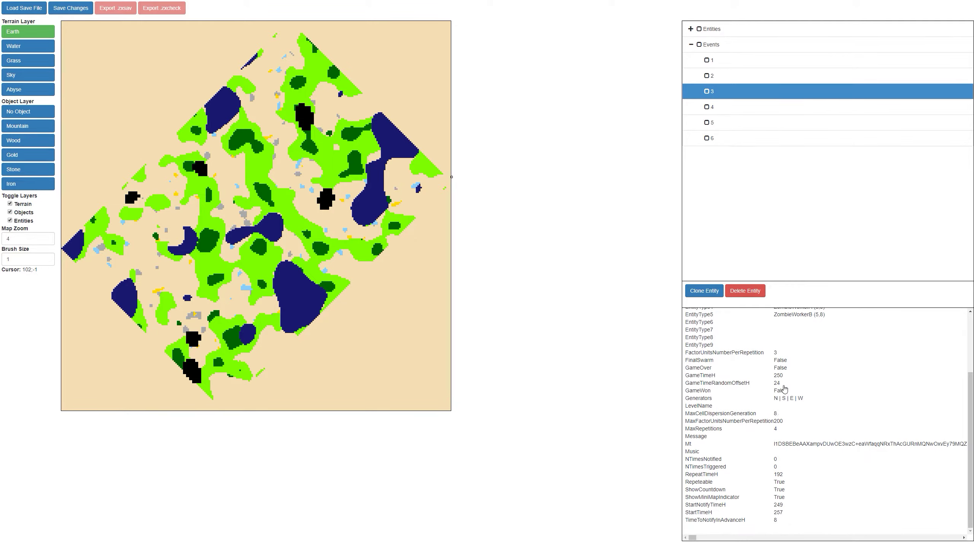
pyautogui.scroll(5, 815, 418)
pyautogui.scroll(-4, 814, 421)
pyautogui.scroll(3, 796, 449)
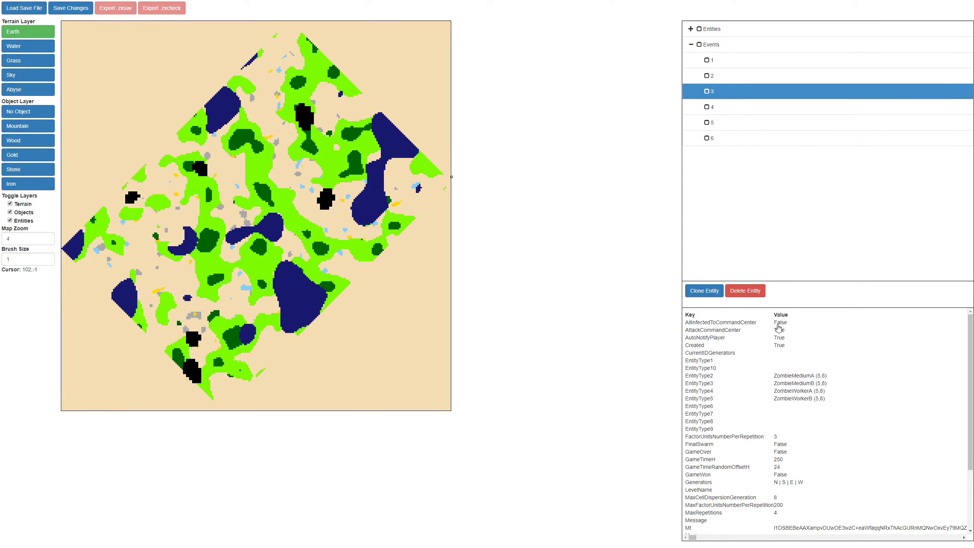
pyautogui.doubleClick(732, 322)
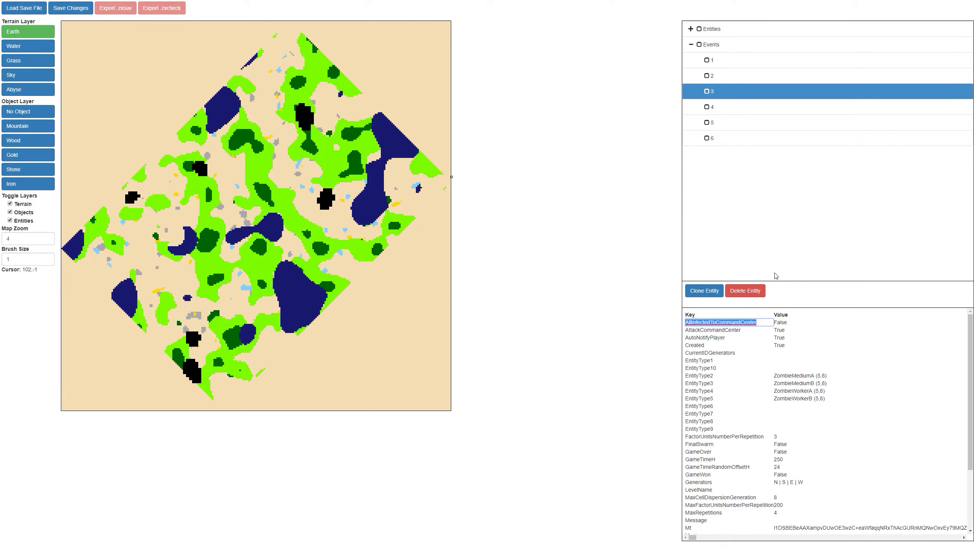
pyautogui.click(727, 76)
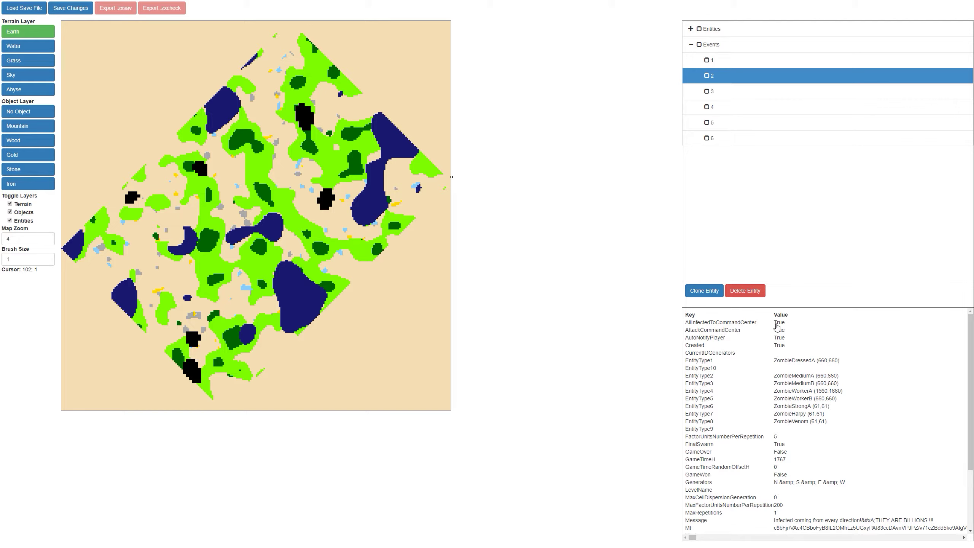
pyautogui.scroll(-5, 789, 348)
pyautogui.scroll(5, 796, 344)
pyautogui.click(691, 29)
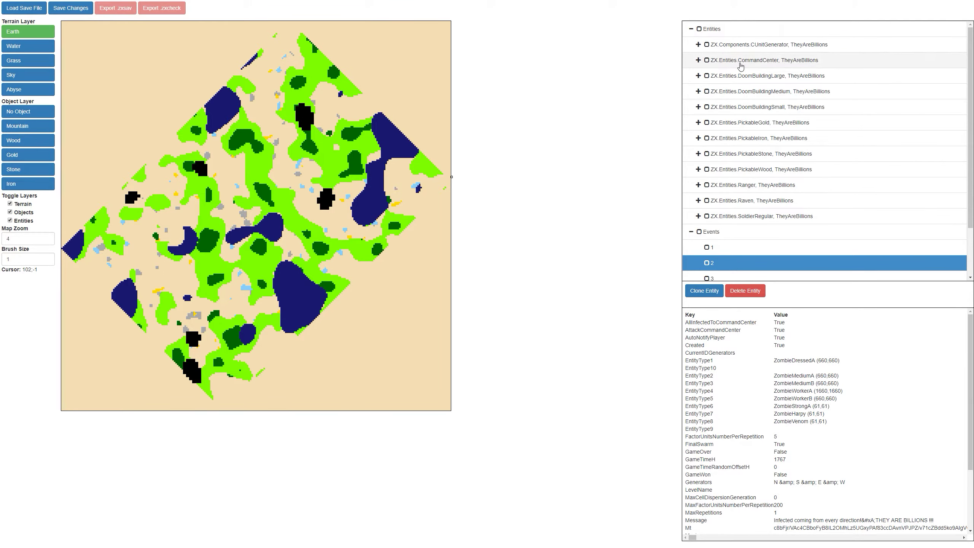
# Clone Command Center 95 and move the first clone slightly up-right on the map
pyautogui.click(708, 60)
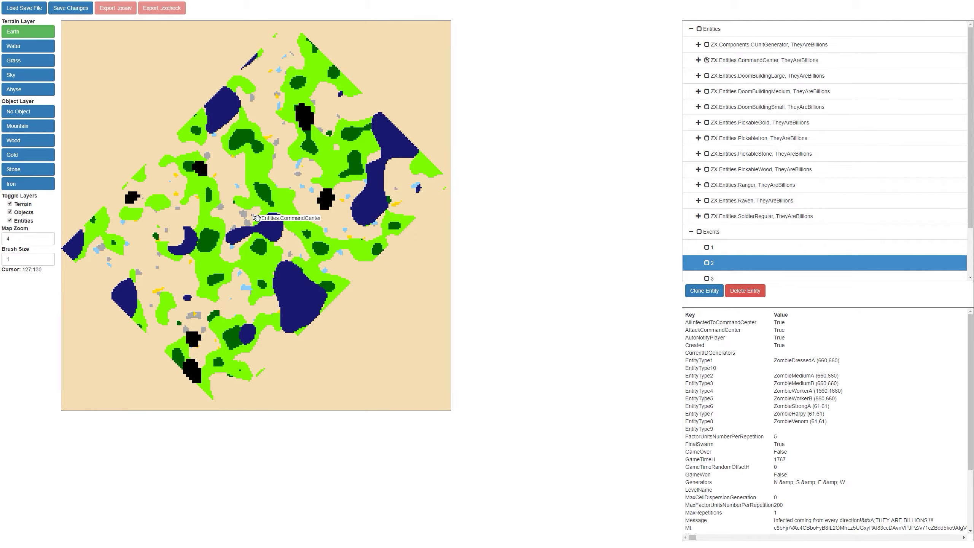
pyautogui.click(272, 218)
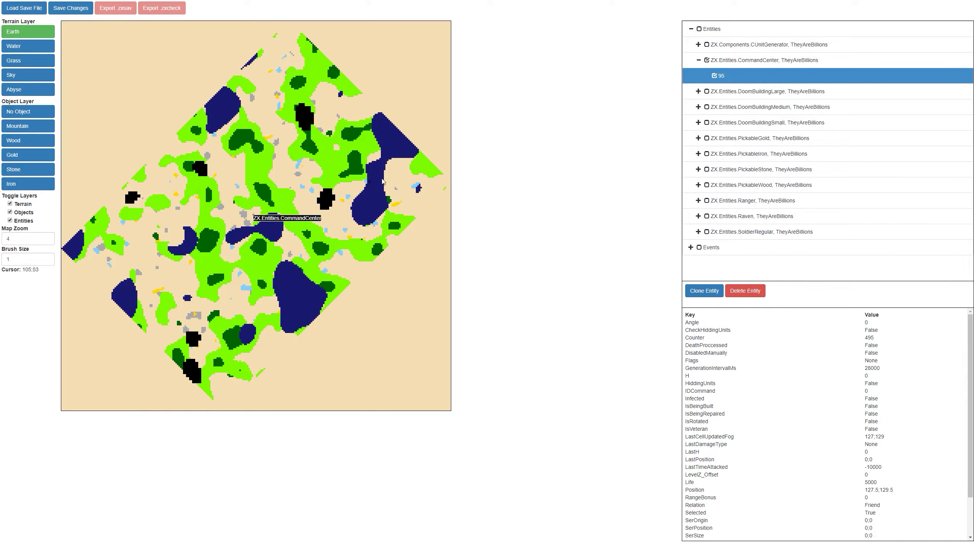
pyautogui.click(704, 290)
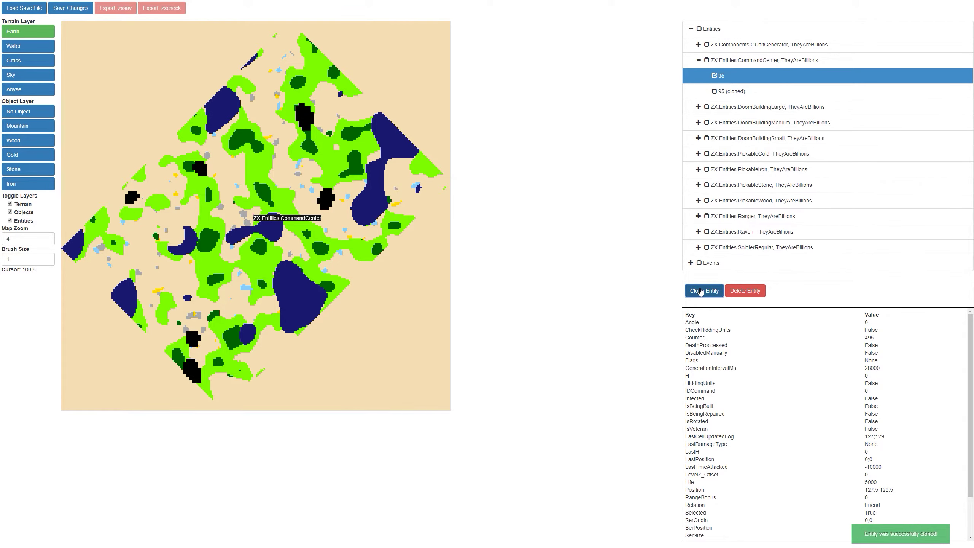
pyautogui.click(715, 92)
pyautogui.moveTo(297, 217)
pyautogui.mouseDown()
pyautogui.moveTo(309, 210)
pyautogui.moveTo(298, 213)
pyautogui.mouseUp()
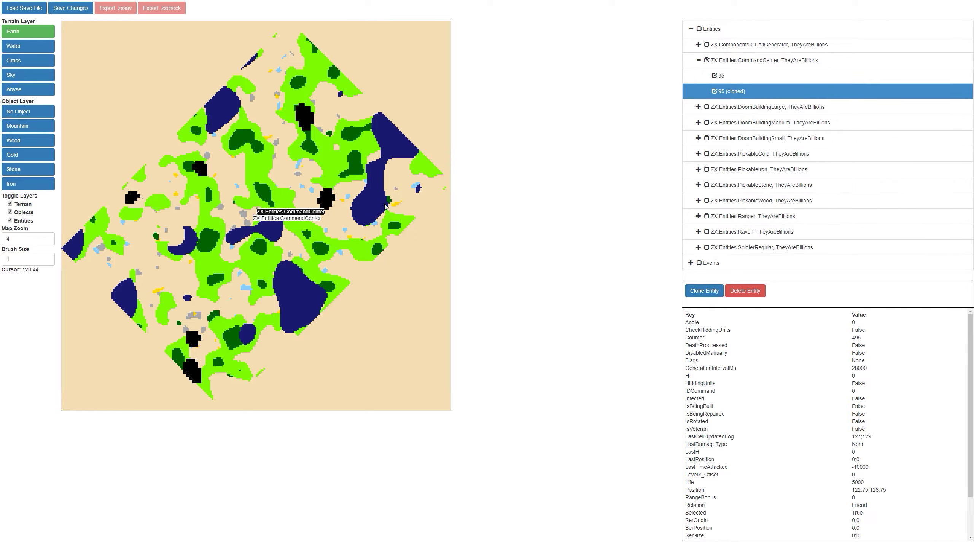
# Clone Command Center 95 again and place the second clone slightly left of the original
pyautogui.click(705, 290)
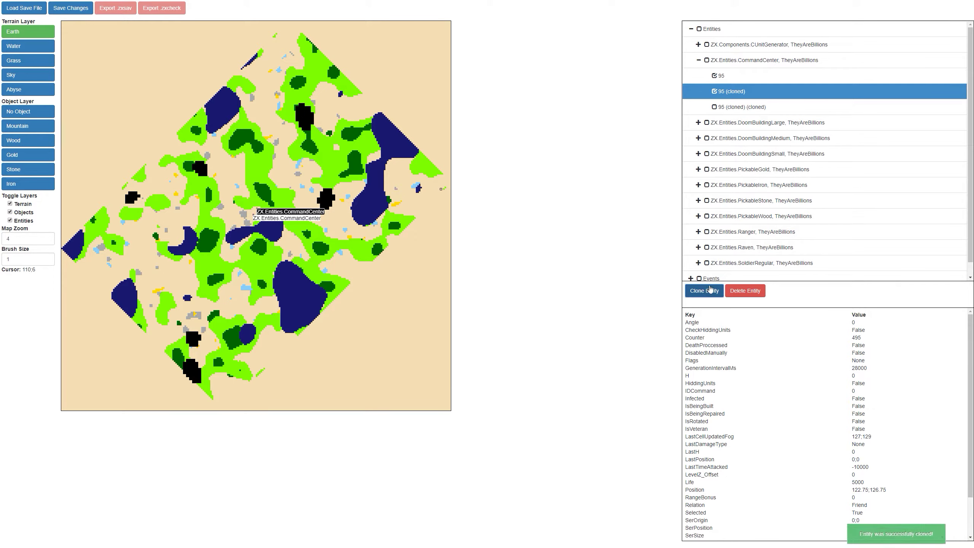
pyautogui.click(715, 107)
pyautogui.moveTo(318, 212)
pyautogui.mouseDown()
pyautogui.moveTo(308, 202)
pyautogui.moveTo(323, 220)
pyautogui.moveTo(328, 208)
pyautogui.mouseUp()
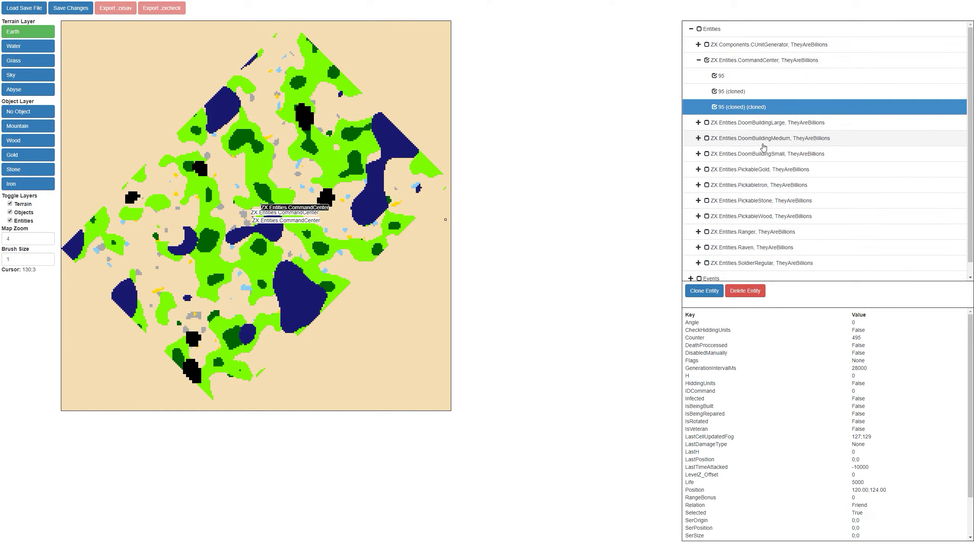
pyautogui.click(698, 122)
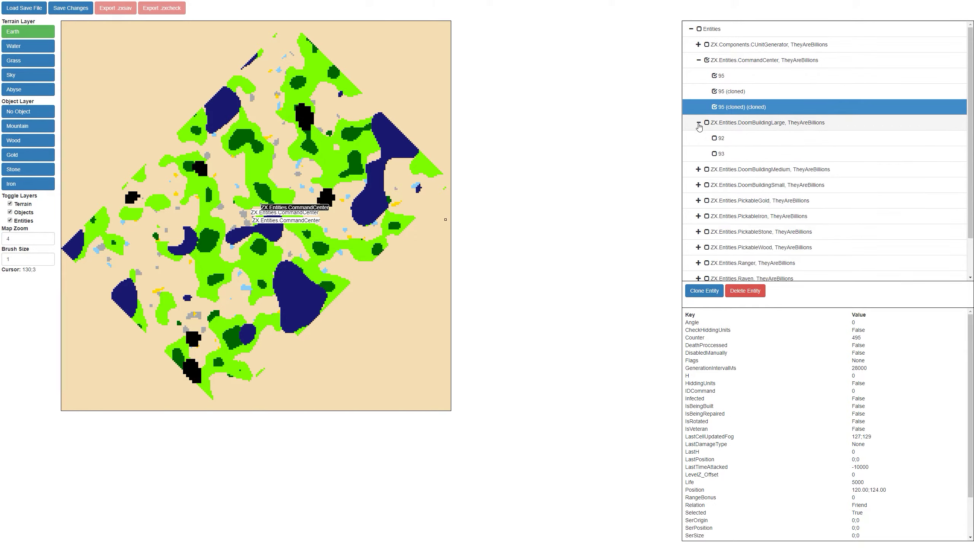
# Delete large Doom building 92 from the entities
pyautogui.click(740, 138)
pyautogui.click(752, 291)
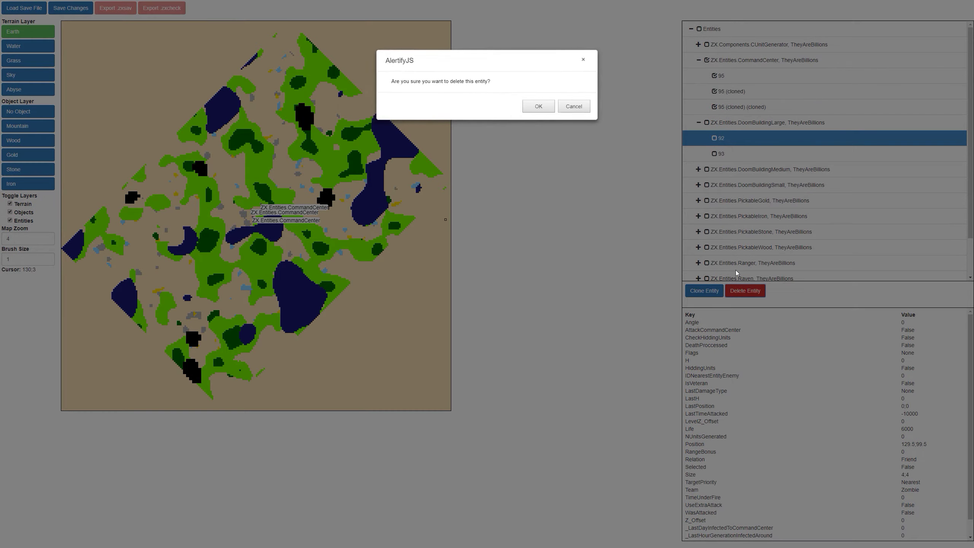
pyautogui.click(540, 106)
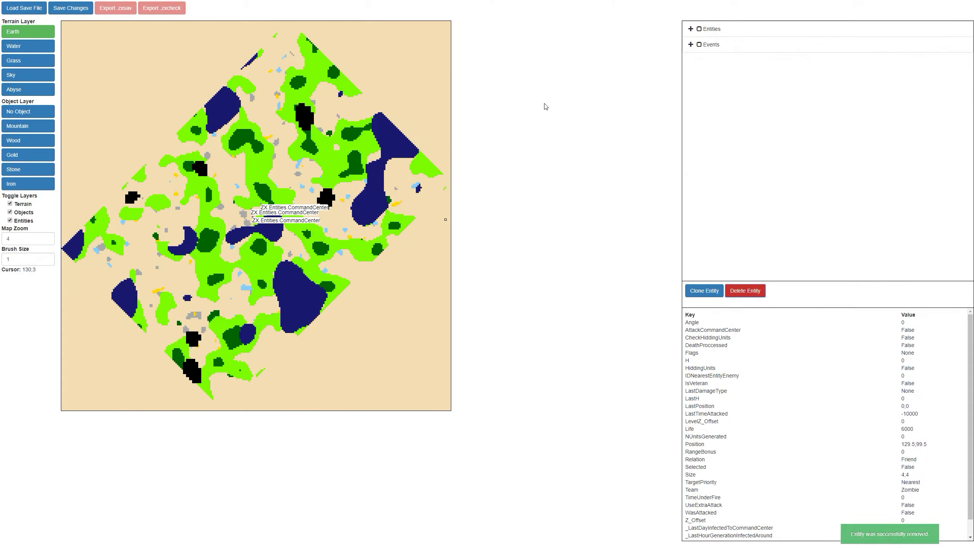
pyautogui.click(691, 29)
pyautogui.click(756, 76)
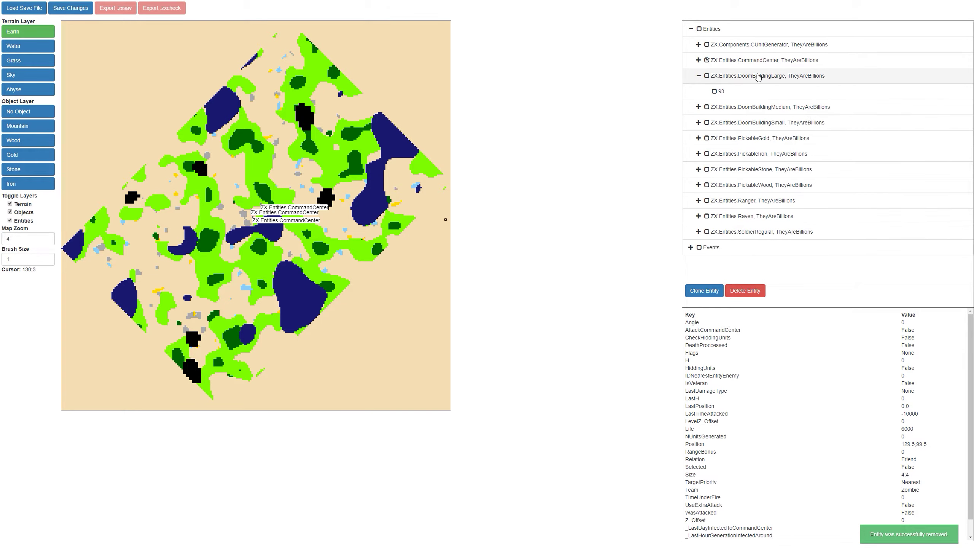
# Delete the remaining large Doom building 93, emptying its category
pyautogui.click(770, 93)
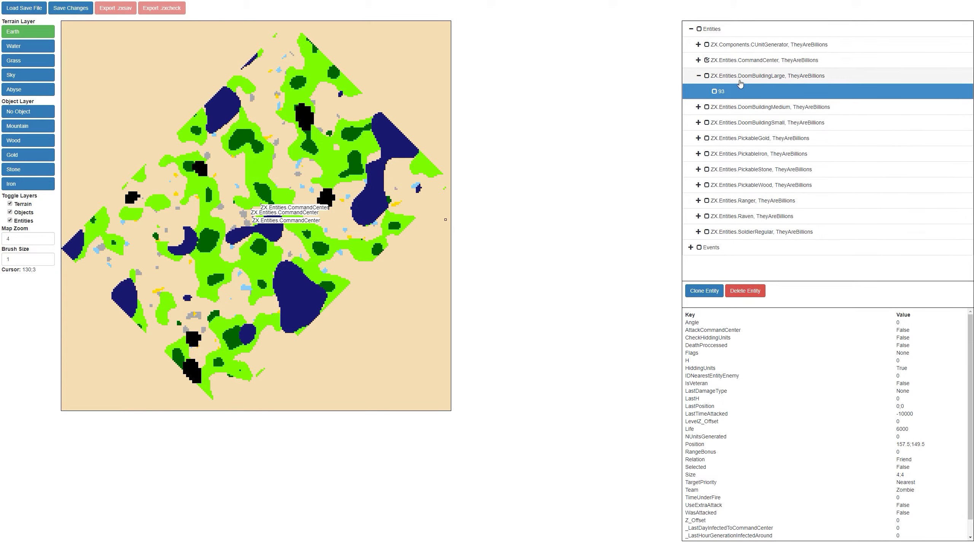
pyautogui.click(745, 291)
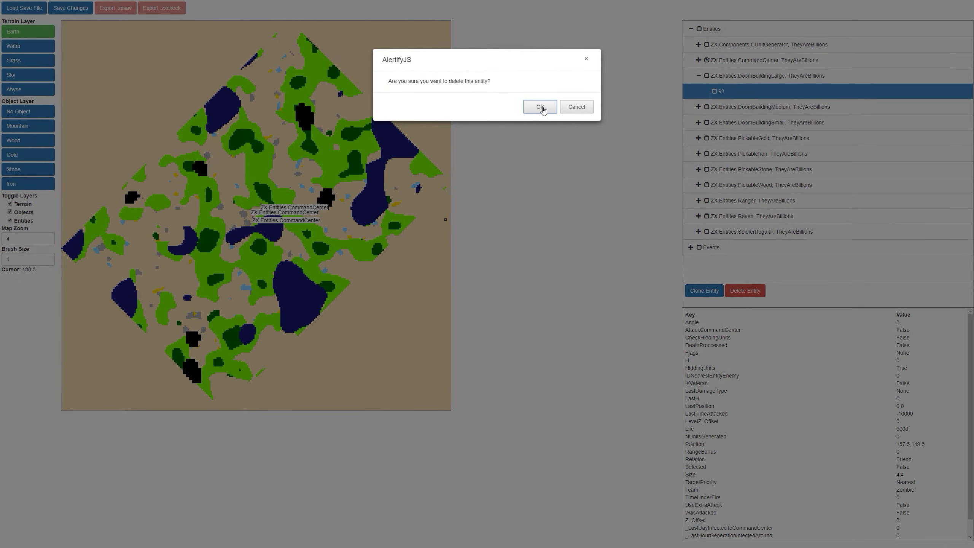
pyautogui.click(542, 106)
pyautogui.click(690, 29)
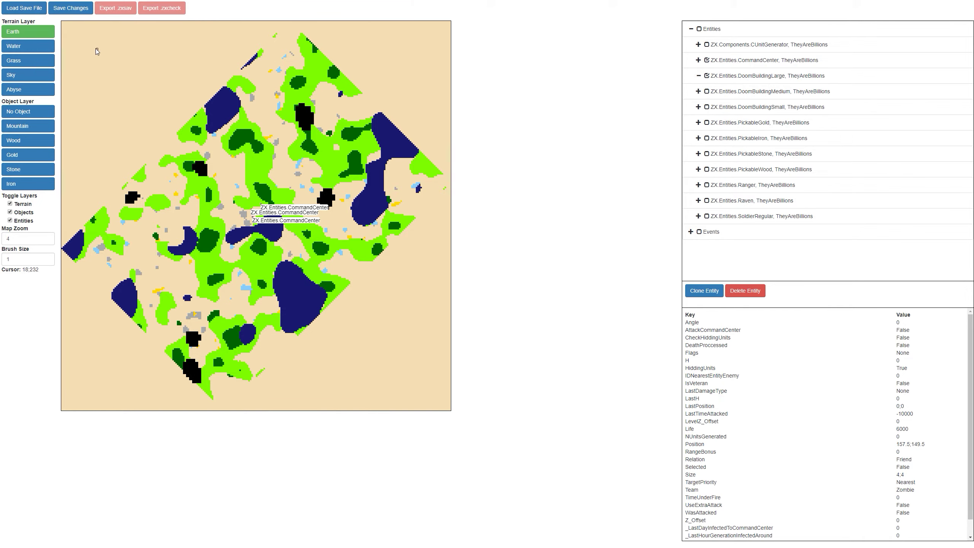
# Save the changes and export the edited save as 1.zxsav
pyautogui.click(79, 9)
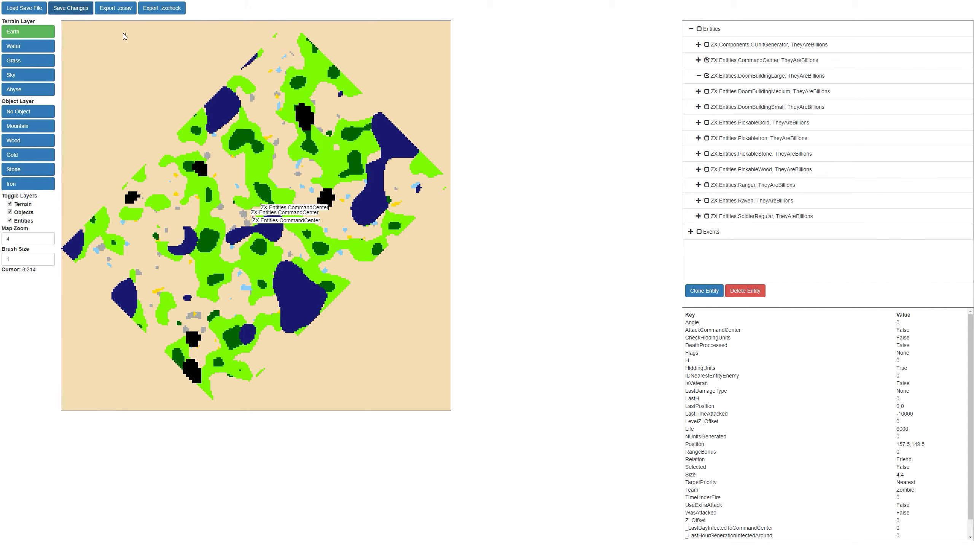
pyautogui.click(115, 8)
pyautogui.write('1')
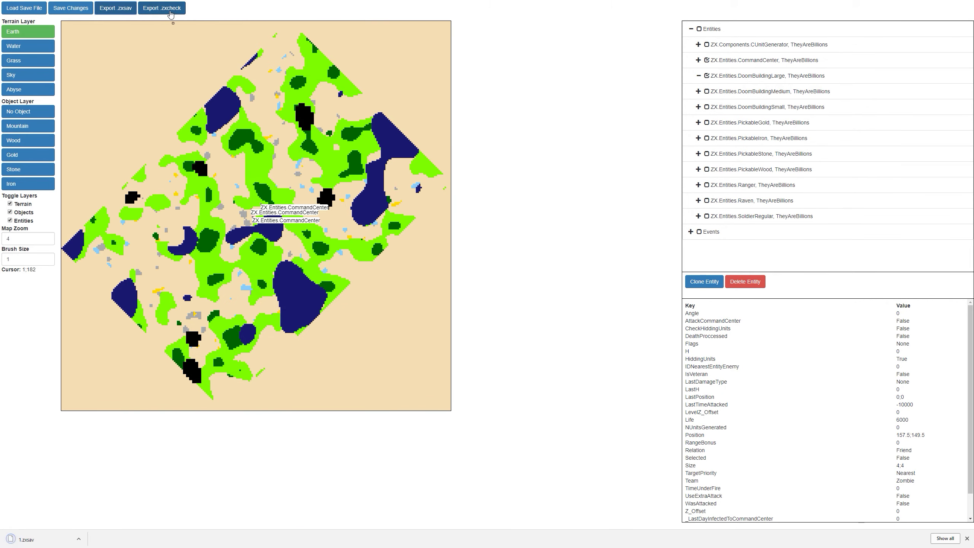
# Export the matching check file as 1.zxcheck
pyautogui.click(168, 11)
pyautogui.write('1')
pyautogui.press('Return')
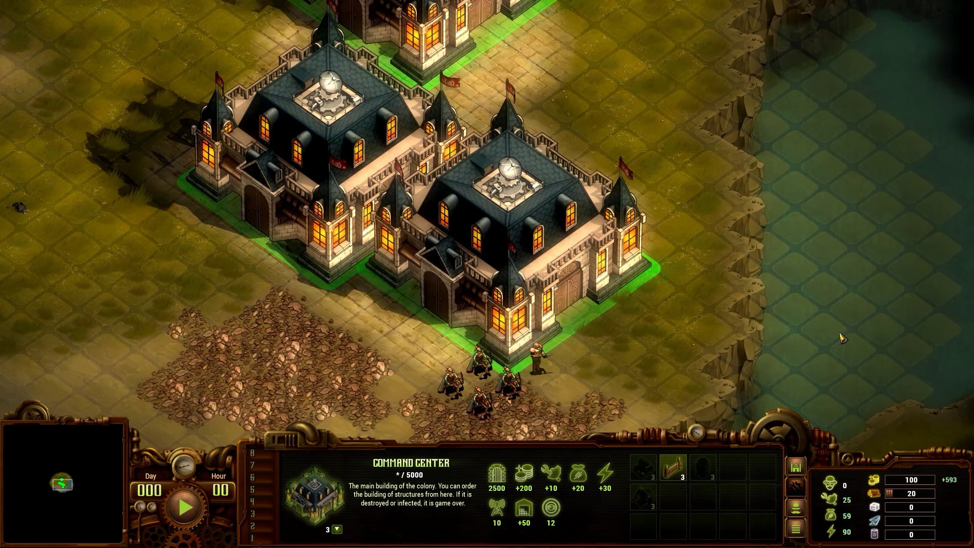
# Zoom out to see all three Command Centers, select the top one, and browse a build category
pyautogui.scroll(-3, 842, 337)
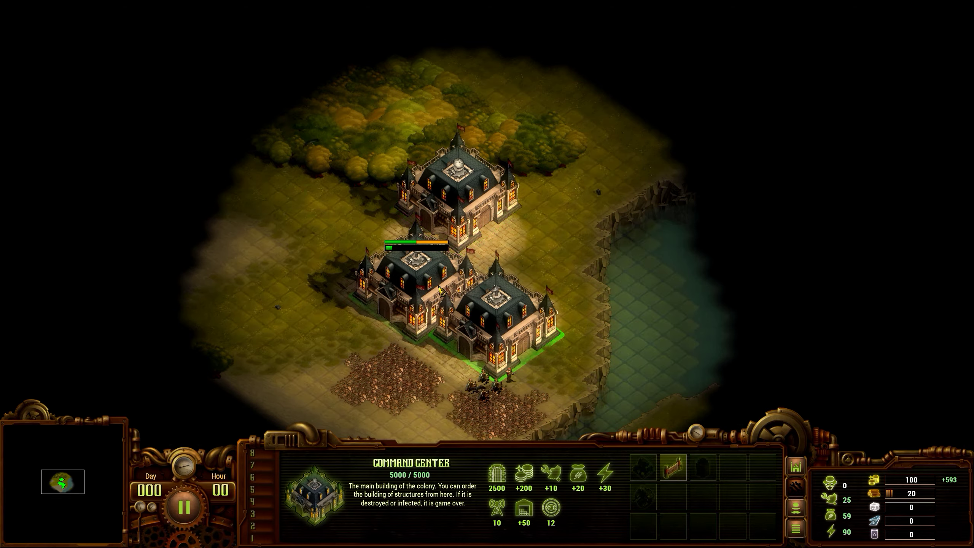
pyautogui.click(526, 234)
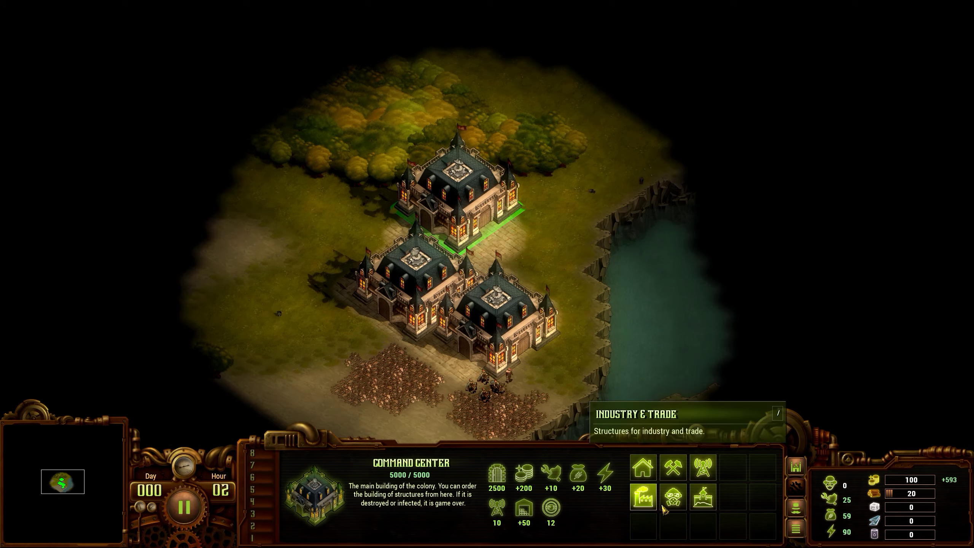
pyautogui.click(673, 497)
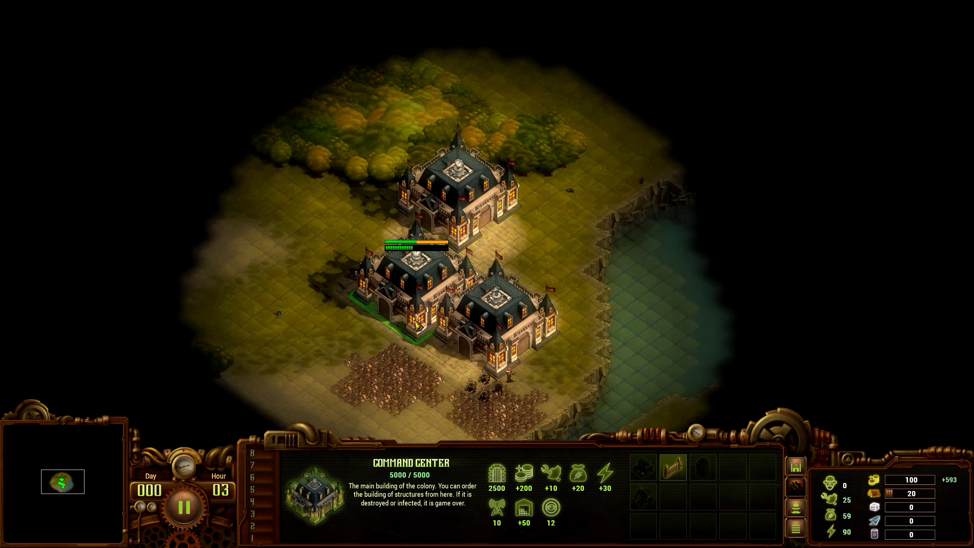